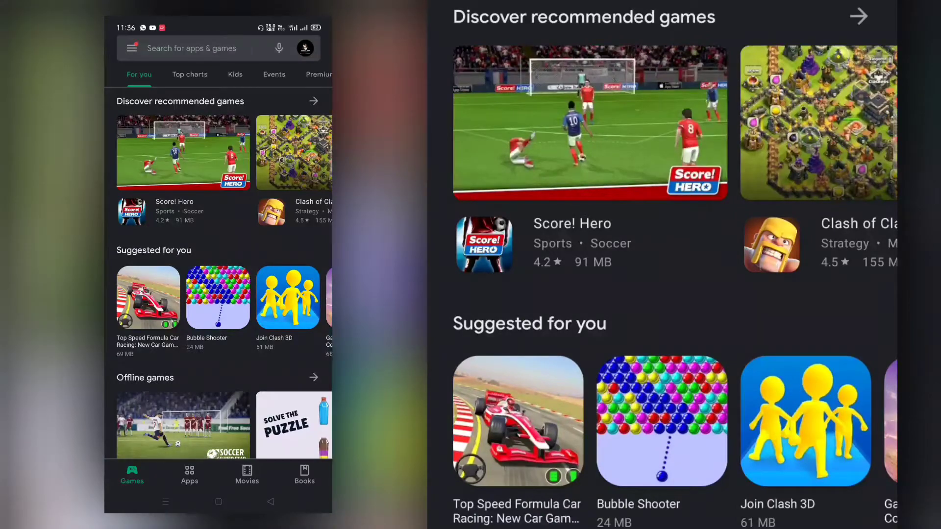
# Step: Search the Play Store for 'toon' and launch ToonApp from its store page
pyautogui.write('t')
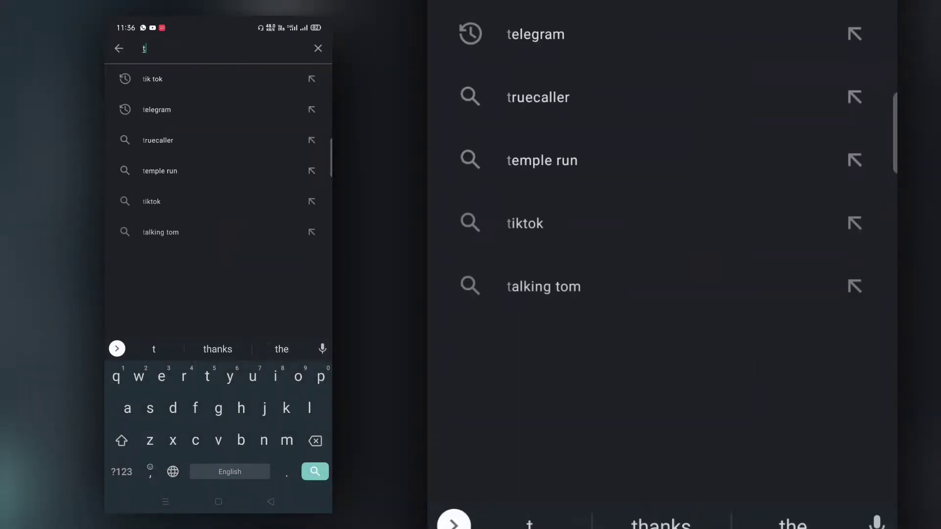
pyautogui.write('oon')
pyautogui.click(225, 79)
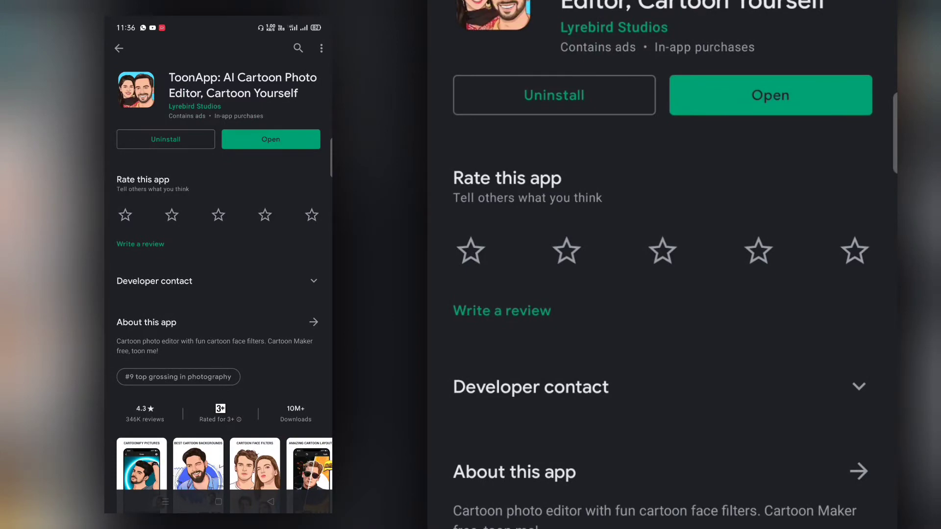
pyautogui.click(277, 142)
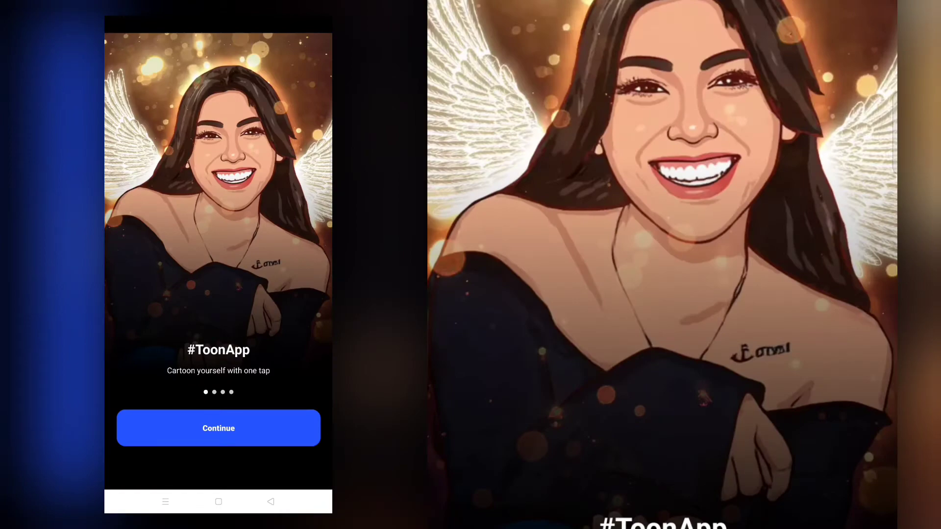
# Step: Skip through the three onboarding slides and close the ToonApp PRO subscription offer
pyautogui.click(235, 435)
pyautogui.click(250, 425)
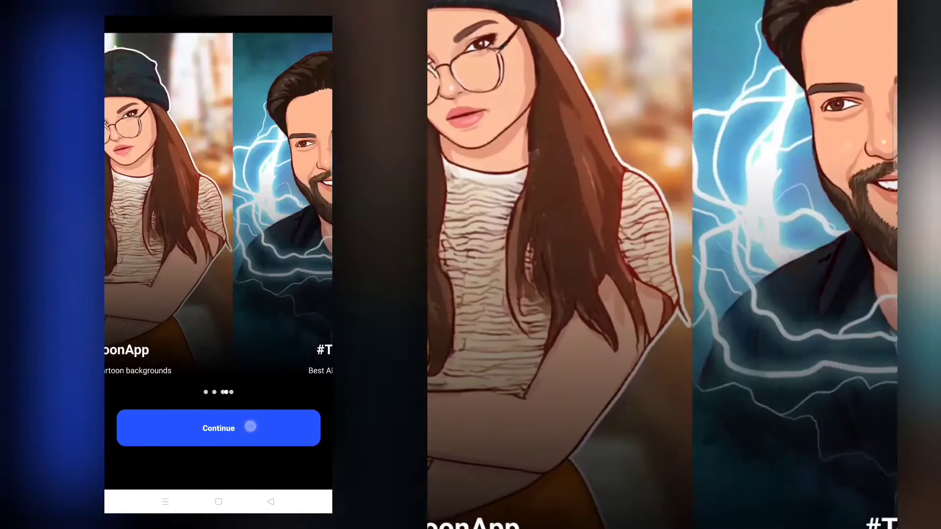
pyautogui.click(255, 419)
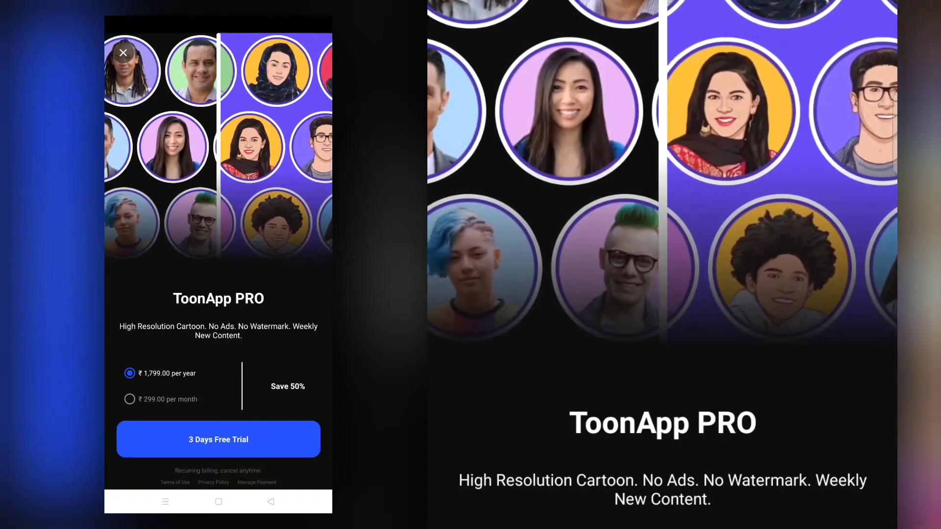
pyautogui.click(123, 53)
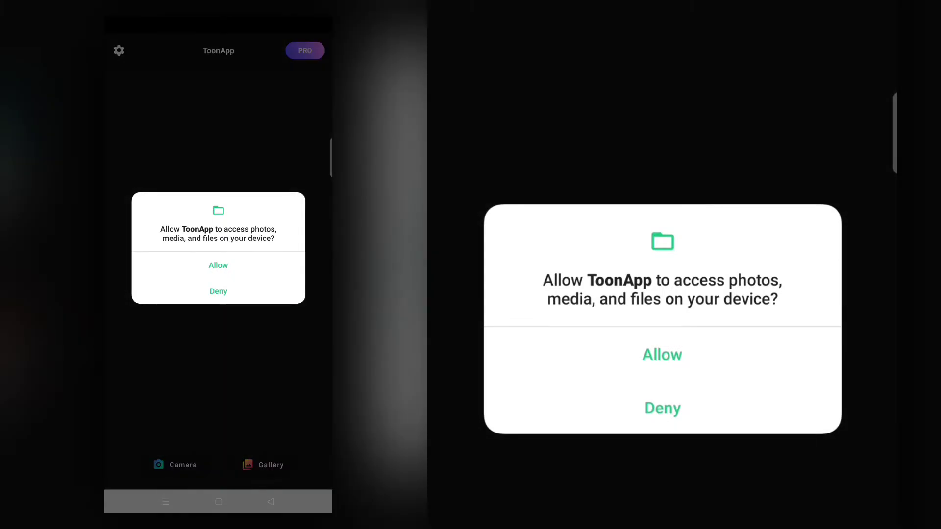
# Step: Allow photo and media access, then pick the motorbike photo from the gallery
pyautogui.click(218, 265)
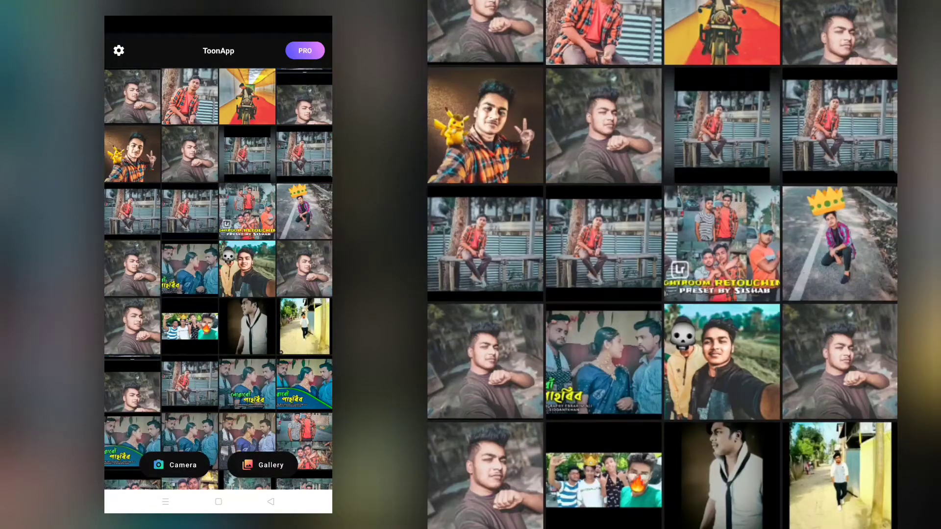
pyautogui.scroll(-10, 218, 274)
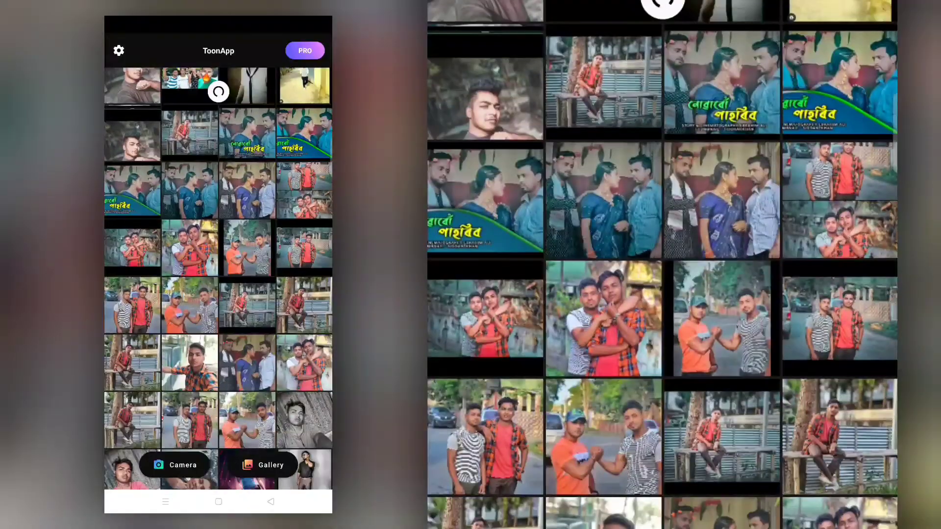
pyautogui.scroll(-3, 218, 274)
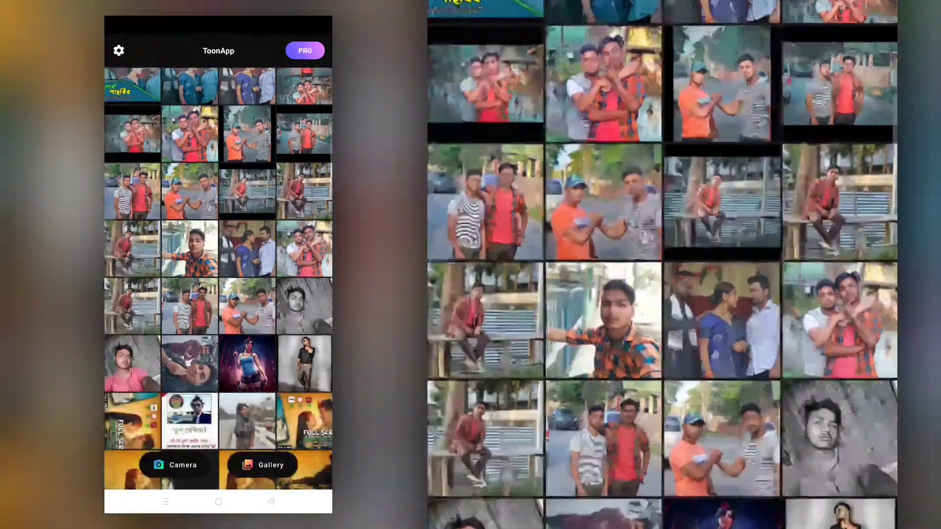
pyautogui.scroll(-2, 218, 275)
pyautogui.scroll(-3, 218, 245)
pyautogui.scroll(-3, 219, 245)
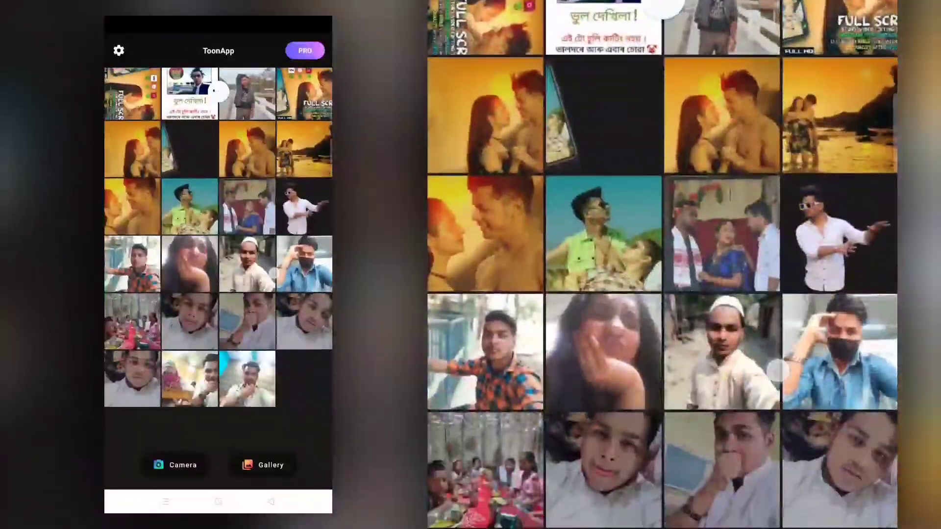
pyautogui.scroll(-5, 268, 303)
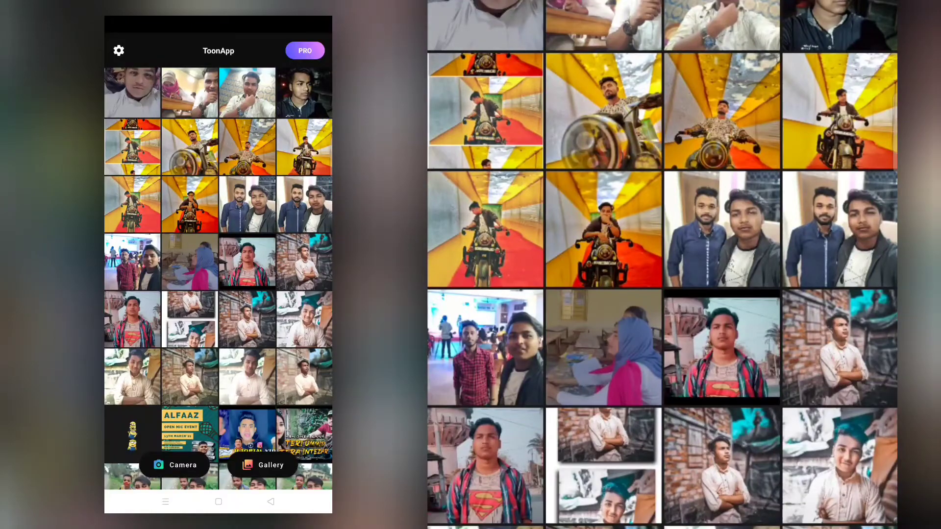
pyautogui.click(190, 204)
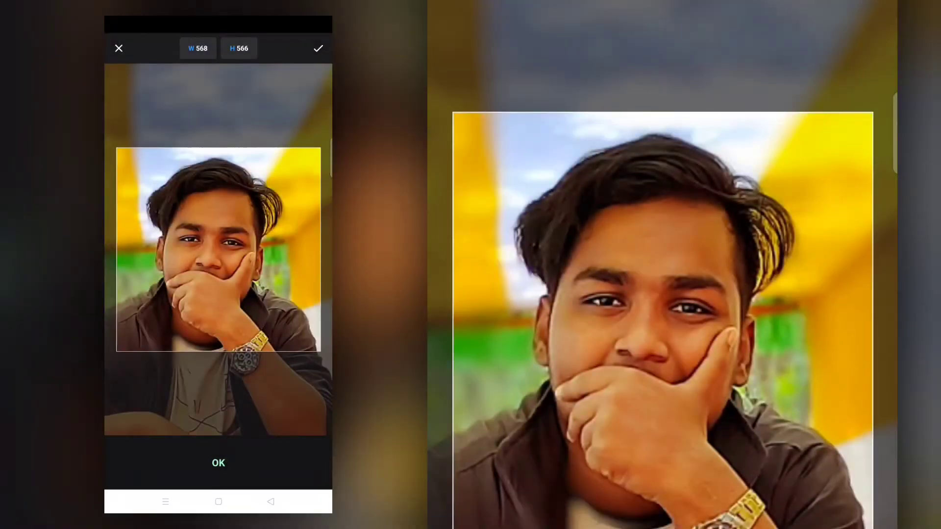
# Step: Zoom the photo inside the crop box until the square crop reads 1016 × 1016
pyautogui.scroll(-5, 244, 260)
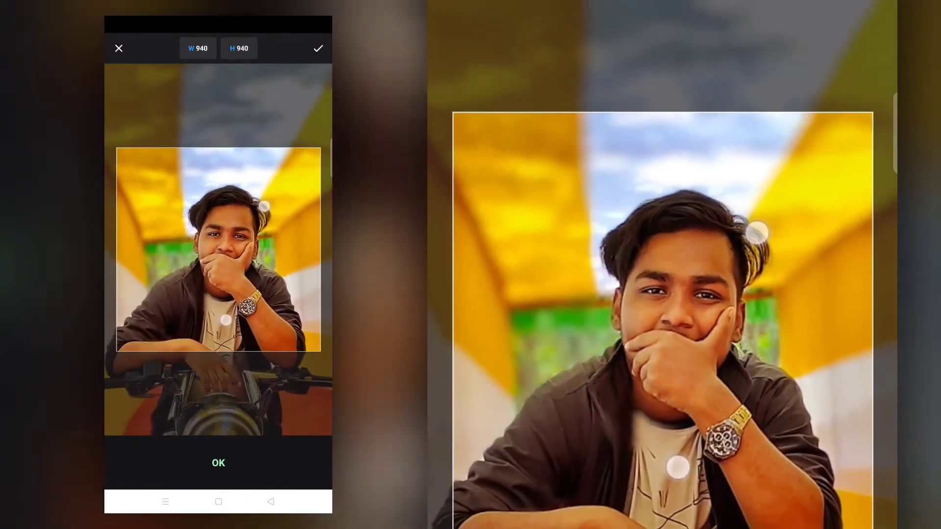
pyautogui.scroll(-1, 244, 260)
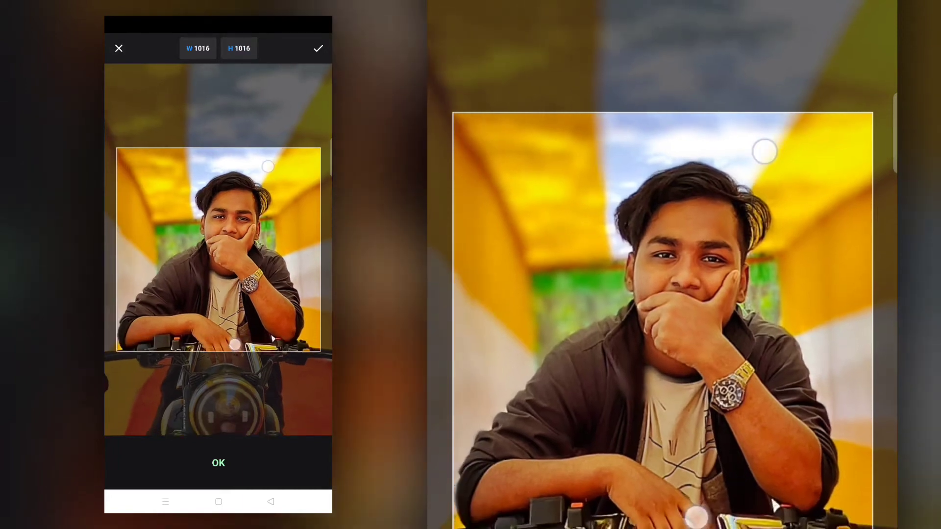
pyautogui.scroll(-5, 240, 235)
pyautogui.scroll(2, 240, 235)
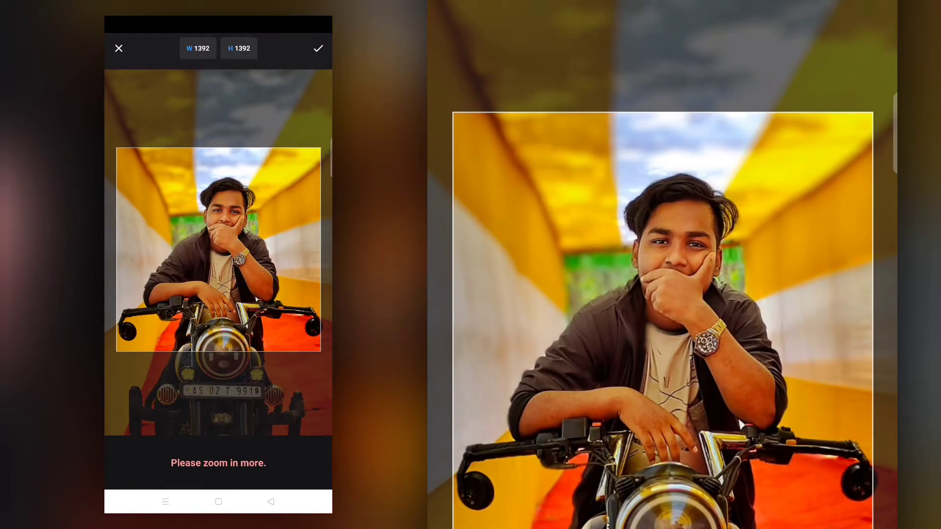
pyautogui.scroll(3, 241, 236)
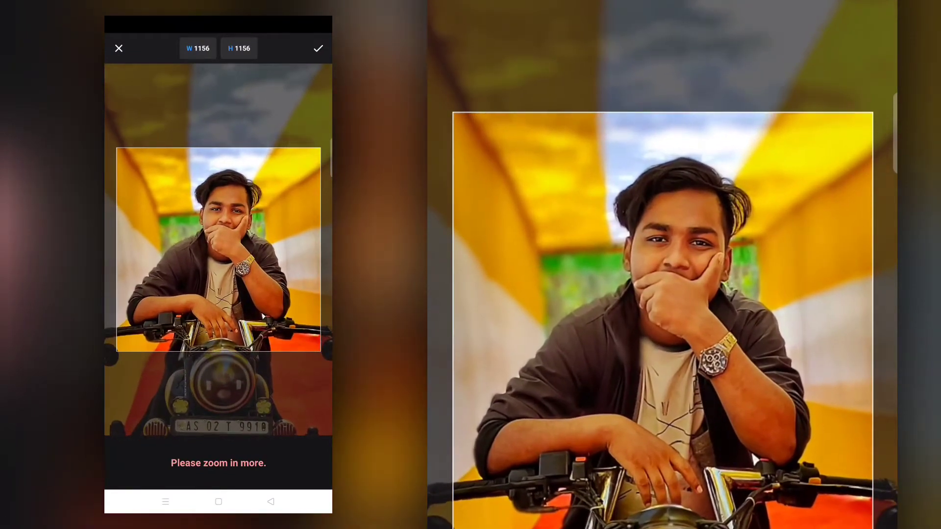
pyautogui.scroll(1, 260, 255)
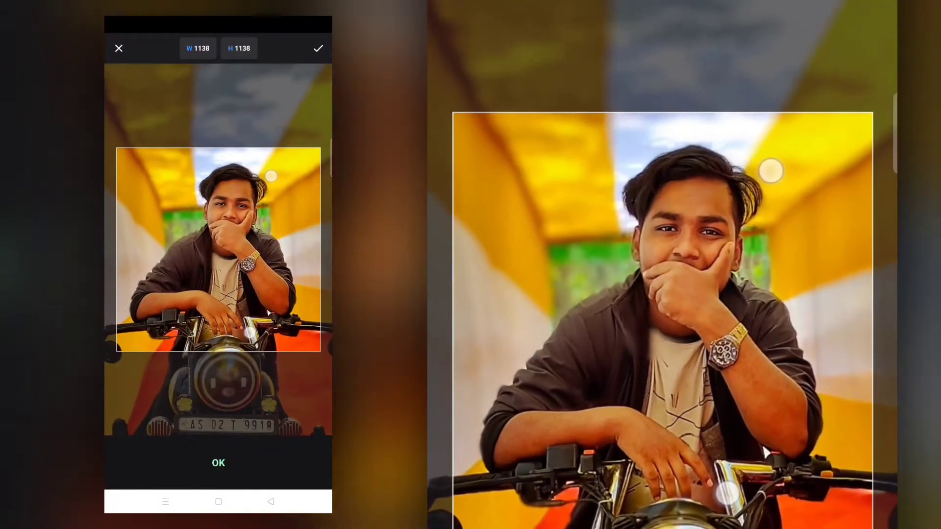
pyautogui.scroll(-1, 260, 254)
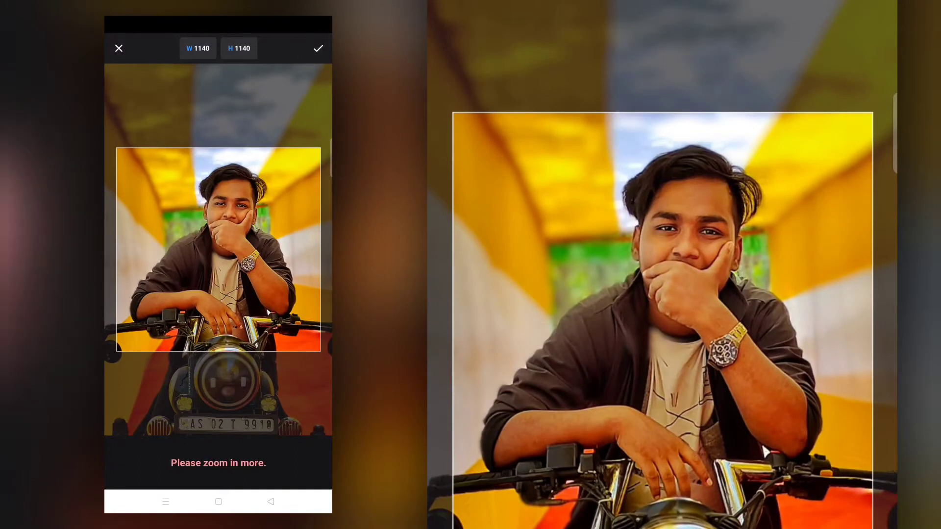
pyautogui.scroll(2, 245, 265)
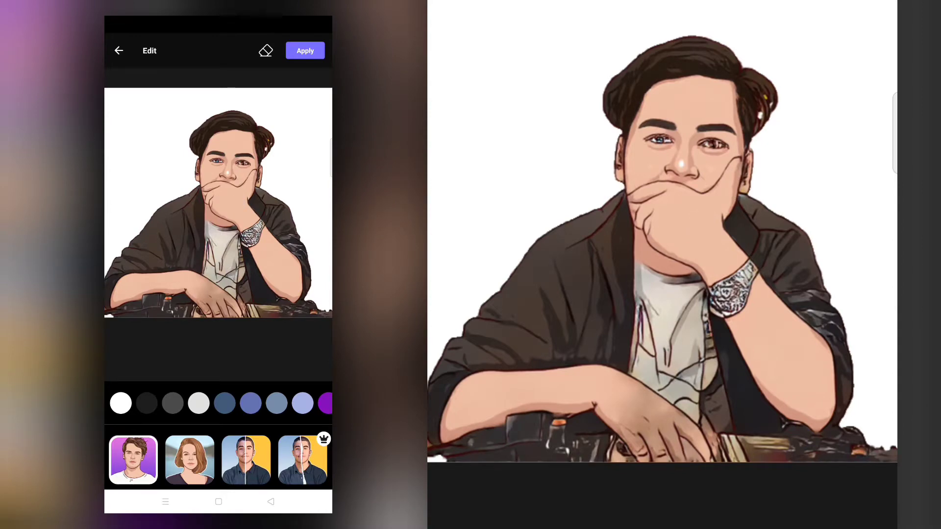
# Step: Try several background colours for the cartoon, ending on purple
pyautogui.click(173, 403)
pyautogui.click(250, 403)
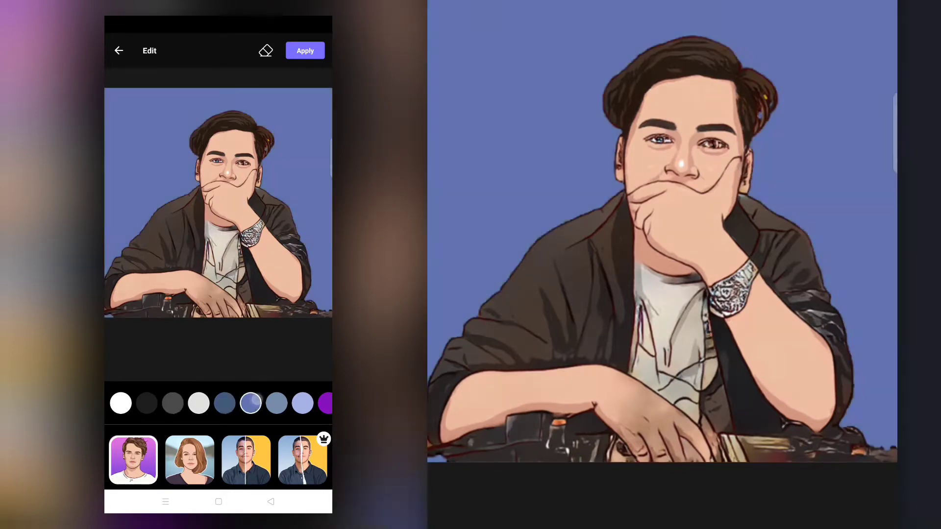
pyautogui.click(326, 403)
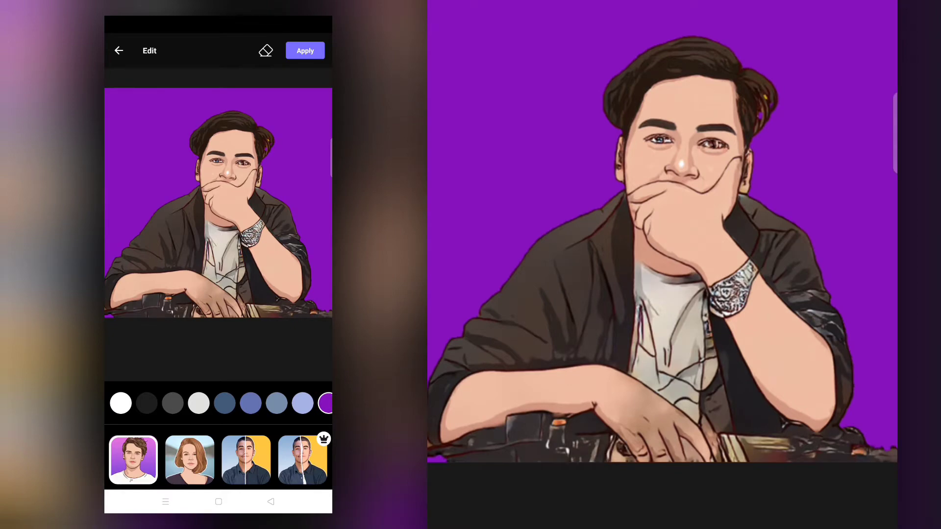
# Step: Apply the blurred yellow background style from the style strip
pyautogui.hscroll(3, 218, 459)
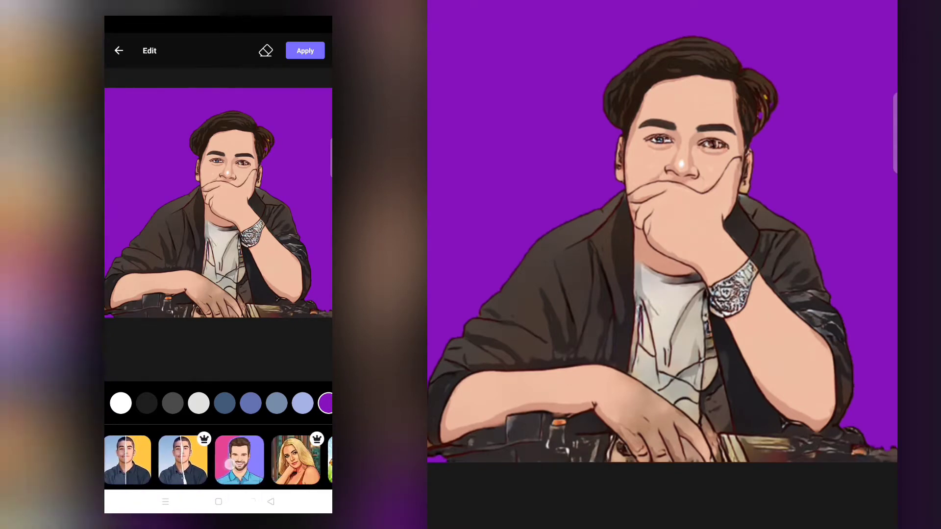
pyautogui.hscroll(-5, 218, 460)
pyautogui.click(189, 460)
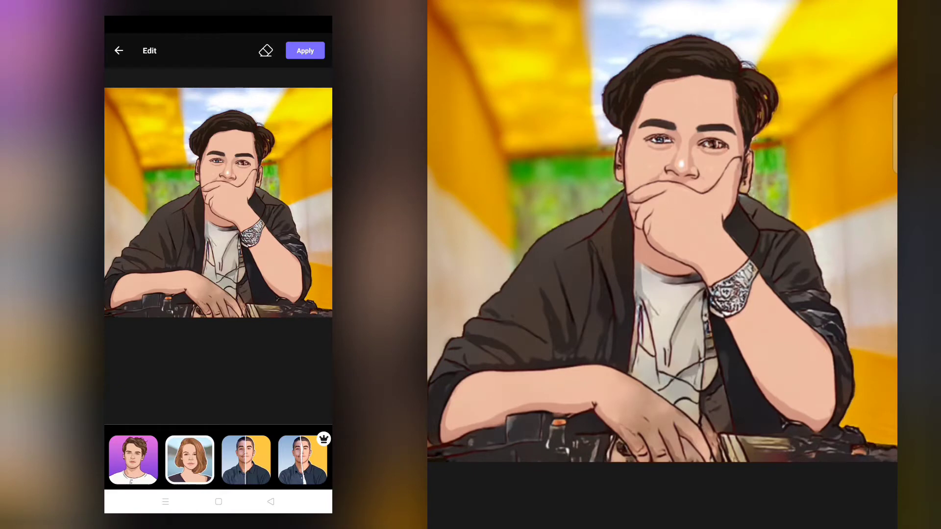
pyautogui.hscroll(5, 218, 460)
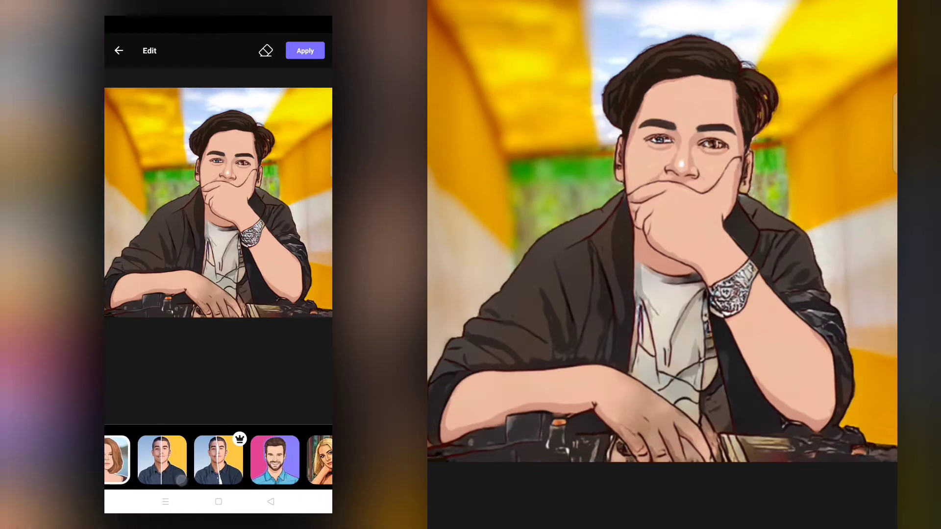
pyautogui.hscroll(5, 218, 460)
# Step: Try the Easter style, then step through pop-art variants to the pastel cloudy sky
pyautogui.click(201, 456)
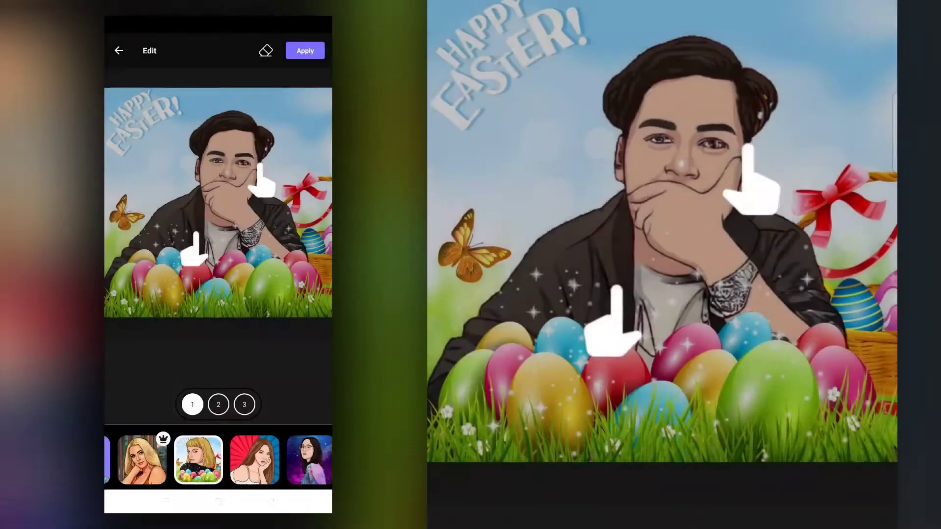
pyautogui.click(276, 468)
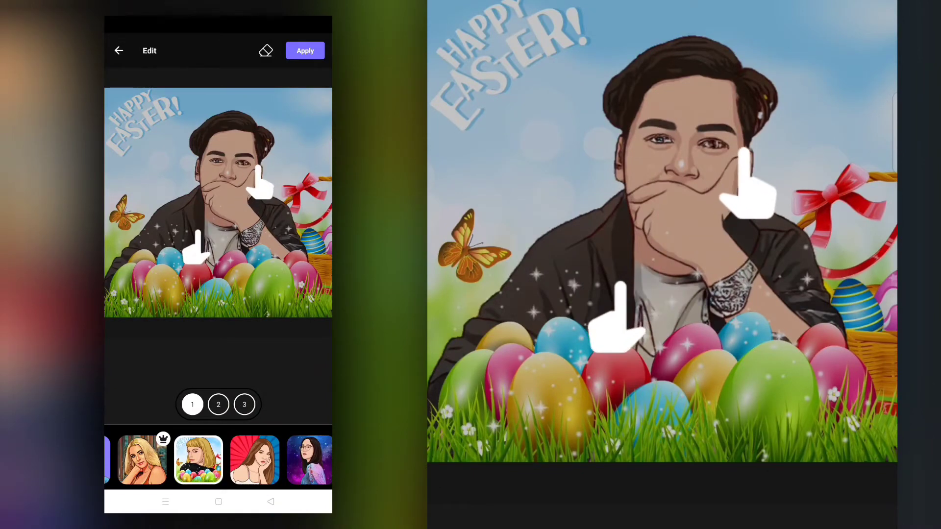
pyautogui.click(254, 460)
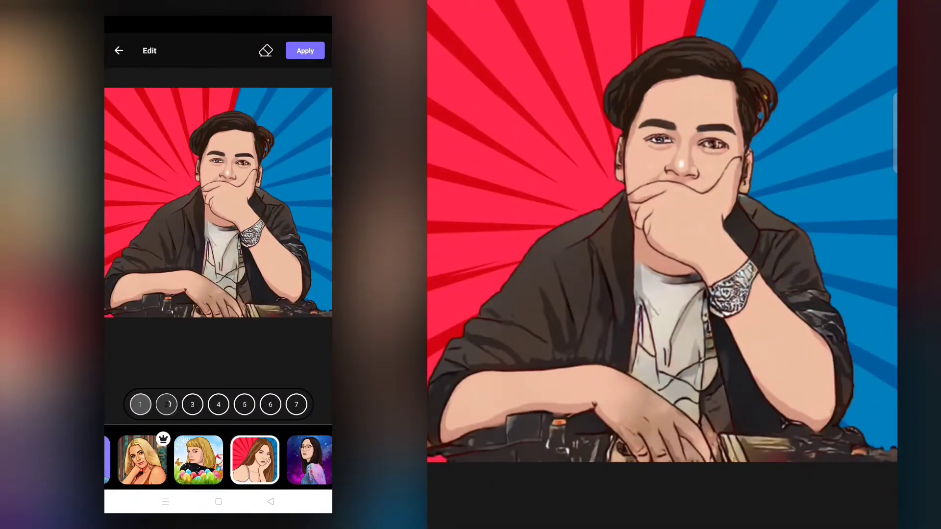
pyautogui.click(167, 404)
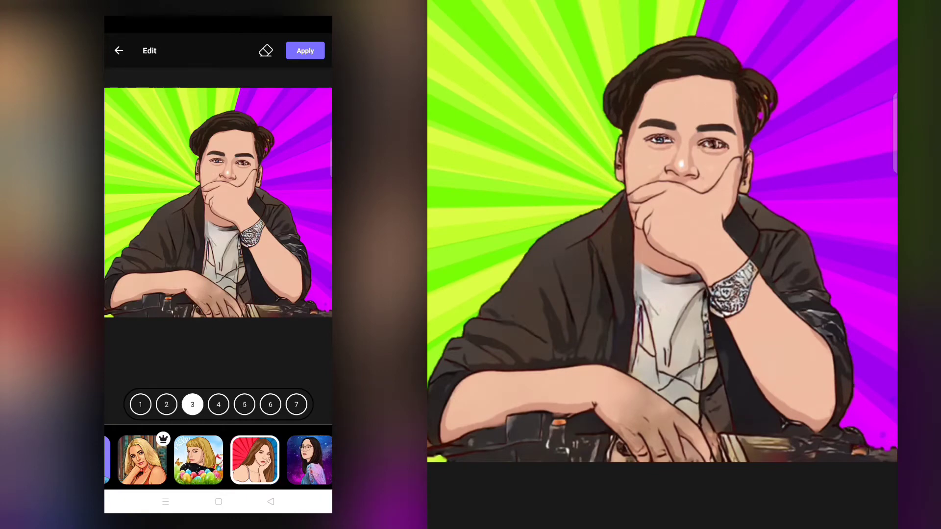
pyautogui.click(218, 405)
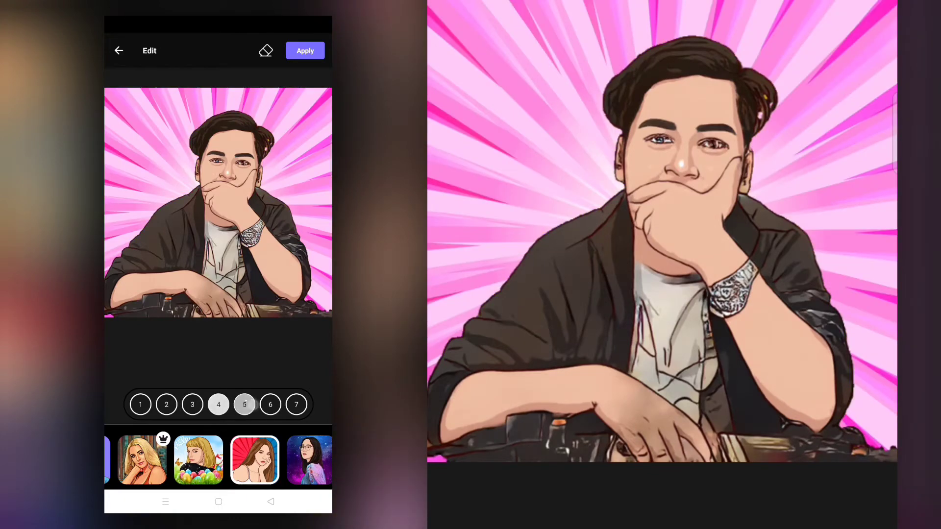
pyautogui.click(245, 405)
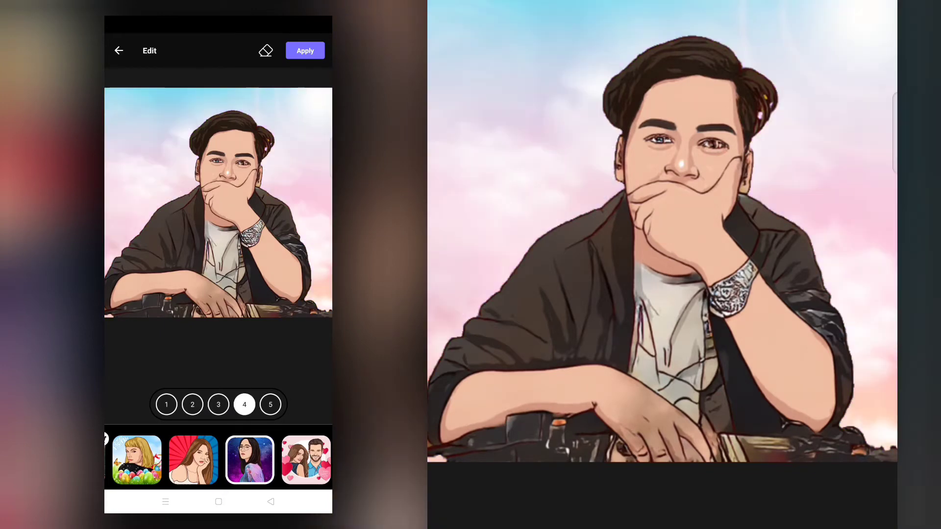
# Step: Try the heart-frame and pink-and-purple two-tone background styles
pyautogui.click(306, 460)
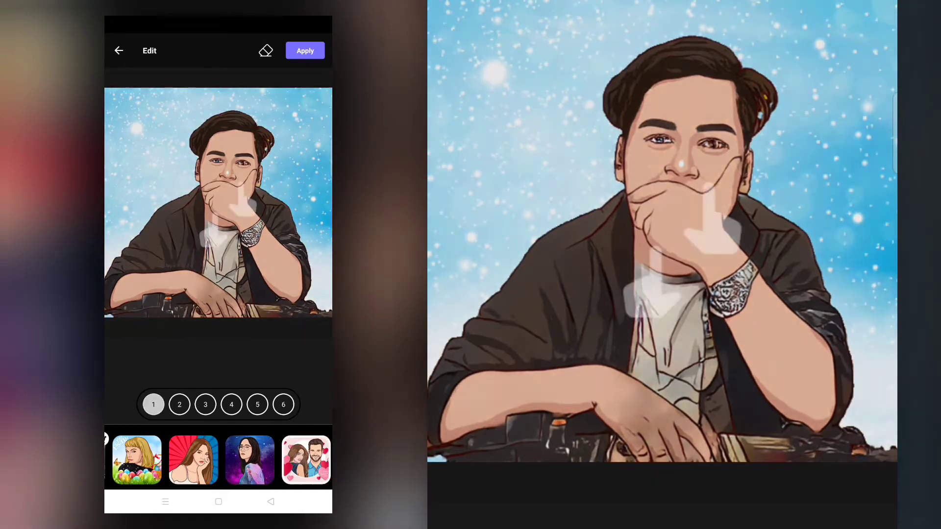
pyautogui.moveTo(294, 460)
pyautogui.mouseDown()
pyautogui.moveTo(122, 460)
pyautogui.moveTo(294, 460)
pyautogui.mouseUp()
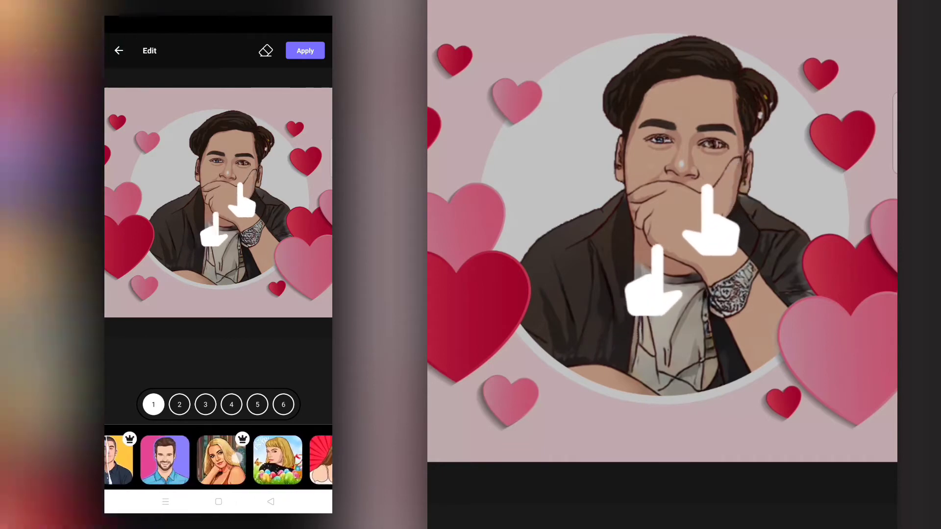
pyautogui.click(194, 460)
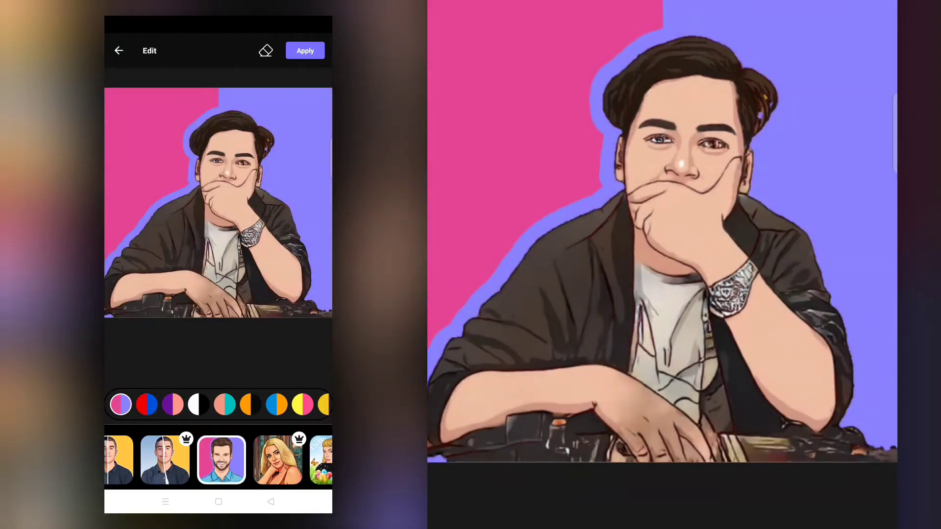
pyautogui.click(146, 405)
pyautogui.moveTo(123, 460); pyautogui.dragTo(274, 459)
# Step: Return to the pop-art style, settle on pink burst variant 4, and apply it
pyautogui.click(198, 455)
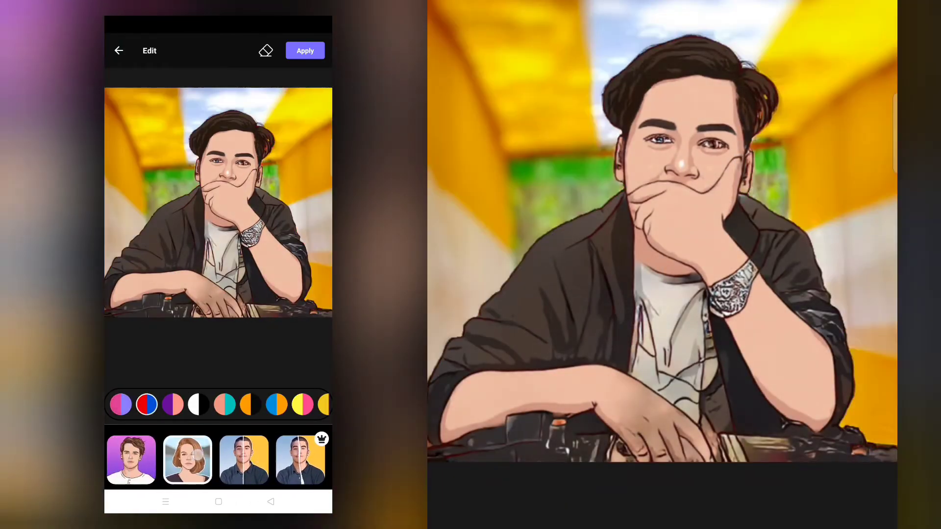
pyautogui.click(132, 459)
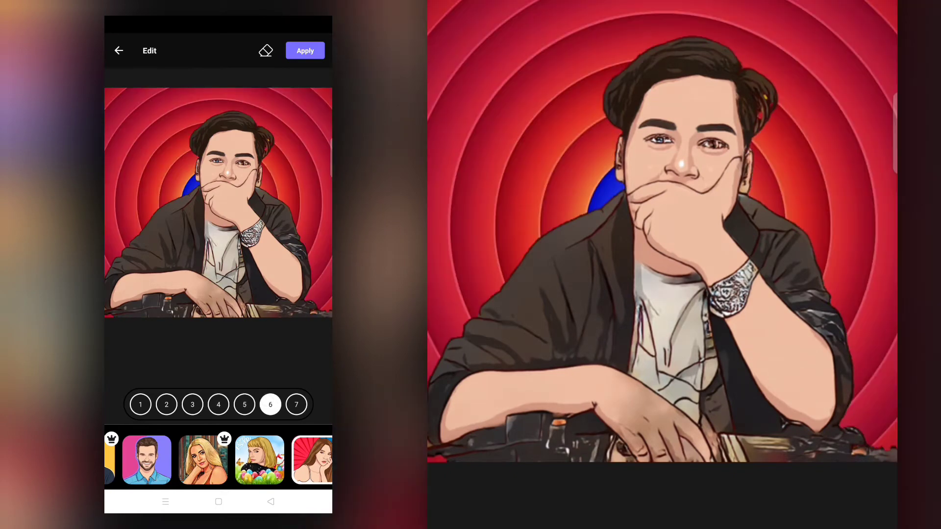
pyautogui.click(218, 405)
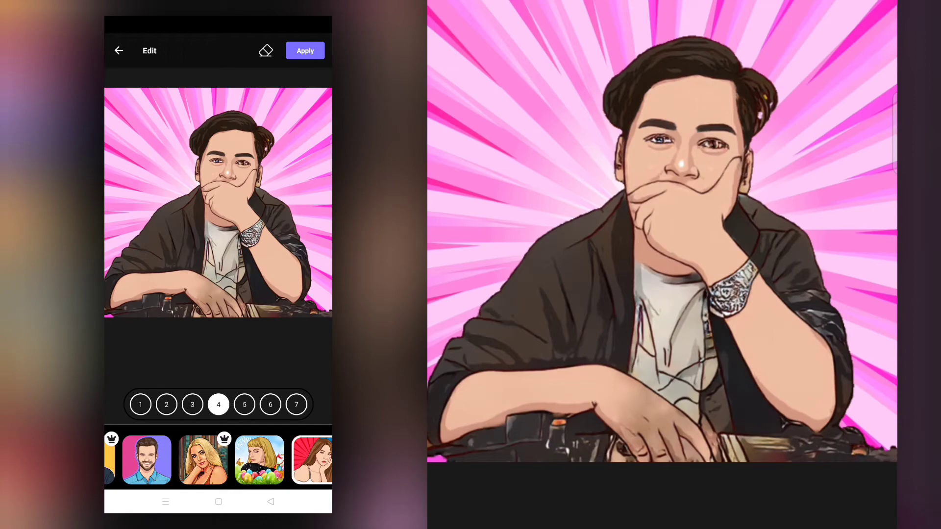
pyautogui.click(304, 50)
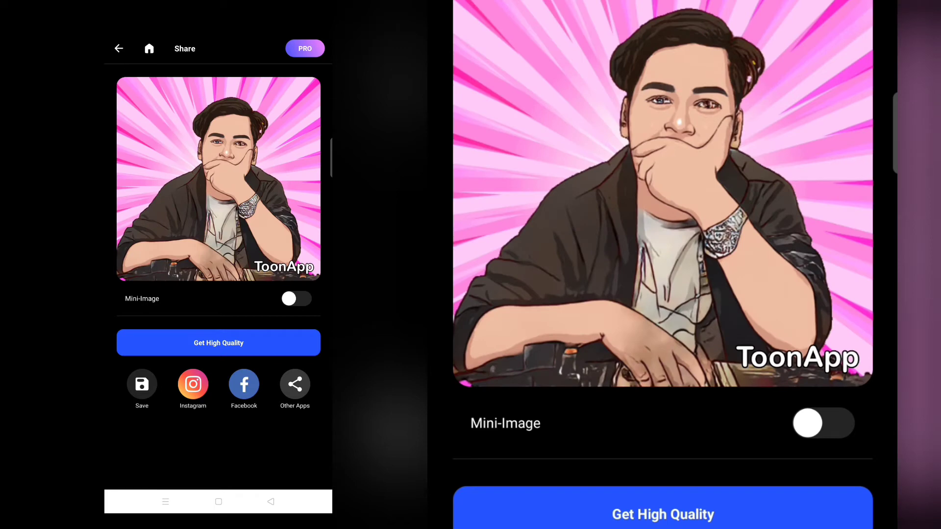
# Step: Save the watermarked pink-burst cartoon from the Share screen to the phone
pyautogui.click(142, 383)
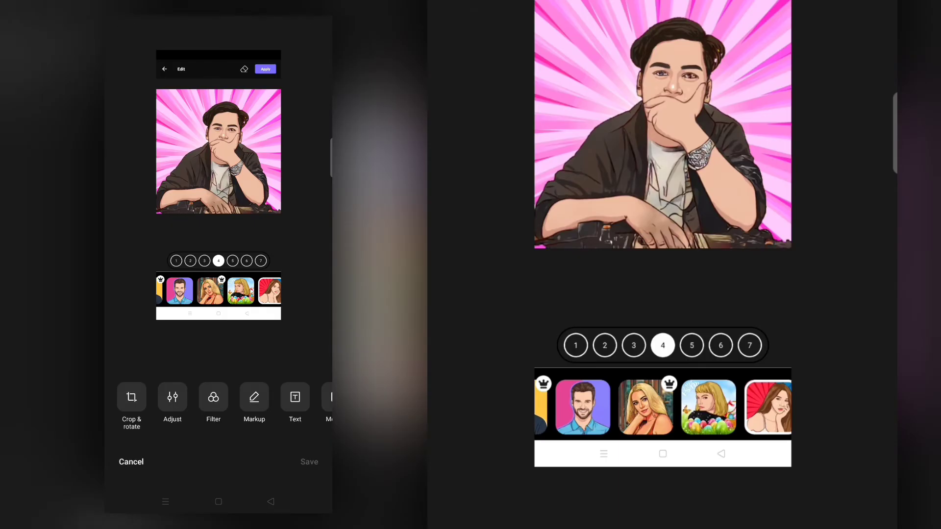
# Step: Trim the bottom and top of the screenshot to a square portrait crop and save it
pyautogui.click(131, 397)
pyautogui.moveTo(280, 320); pyautogui.dragTo(283, 209)
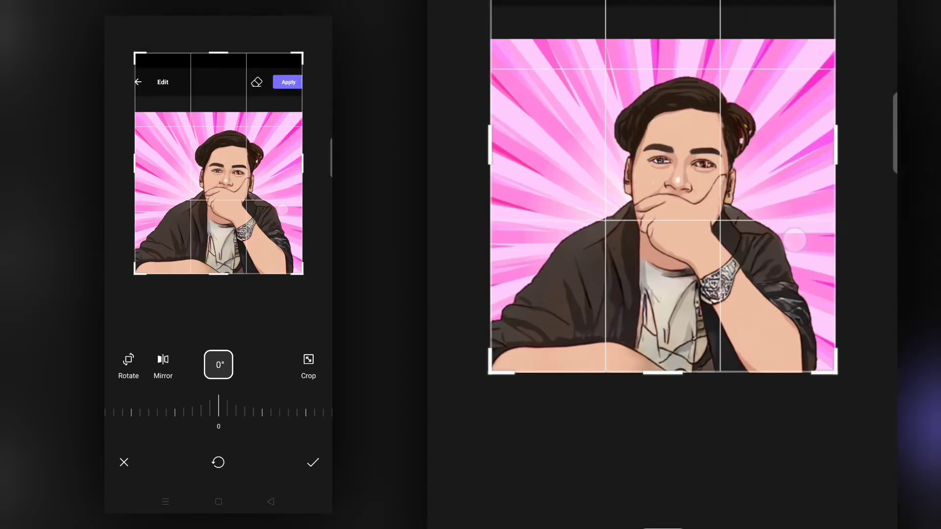
pyautogui.moveTo(223, 57); pyautogui.dragTo(253, 118)
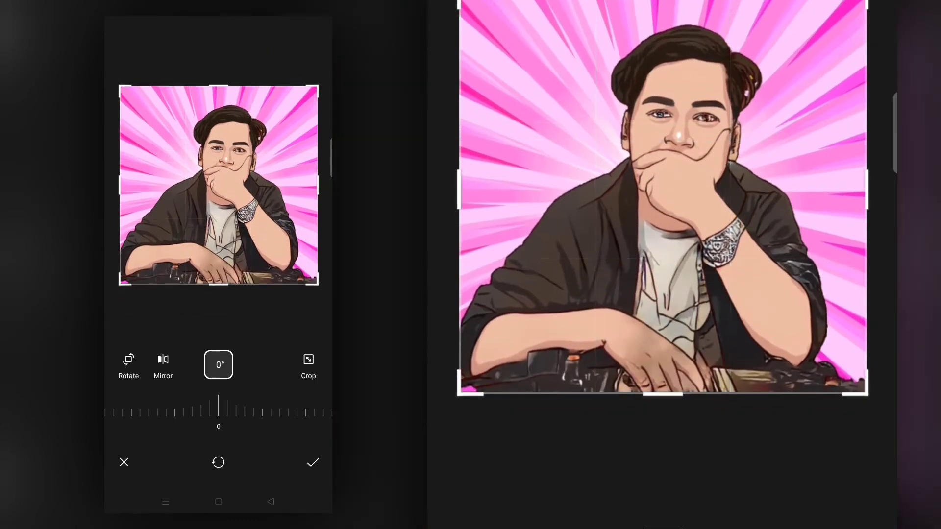
pyautogui.click(313, 462)
pyautogui.click(309, 462)
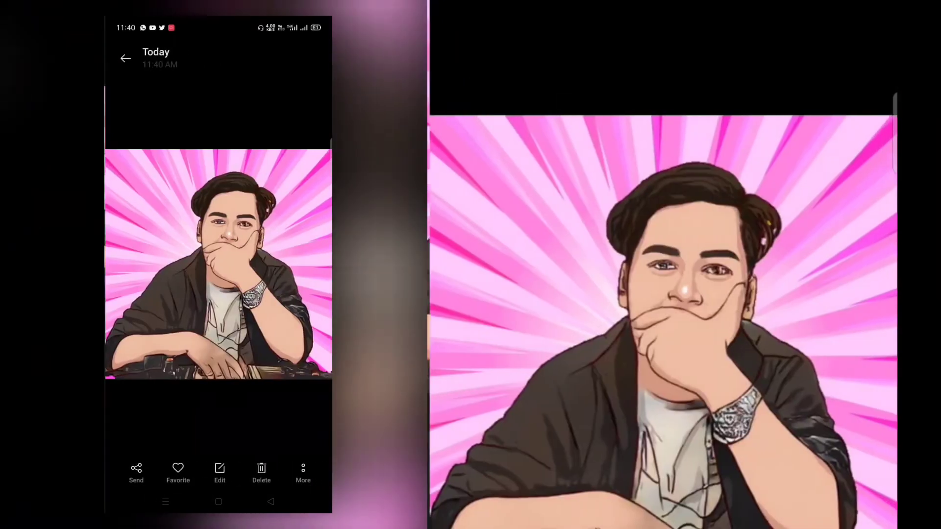